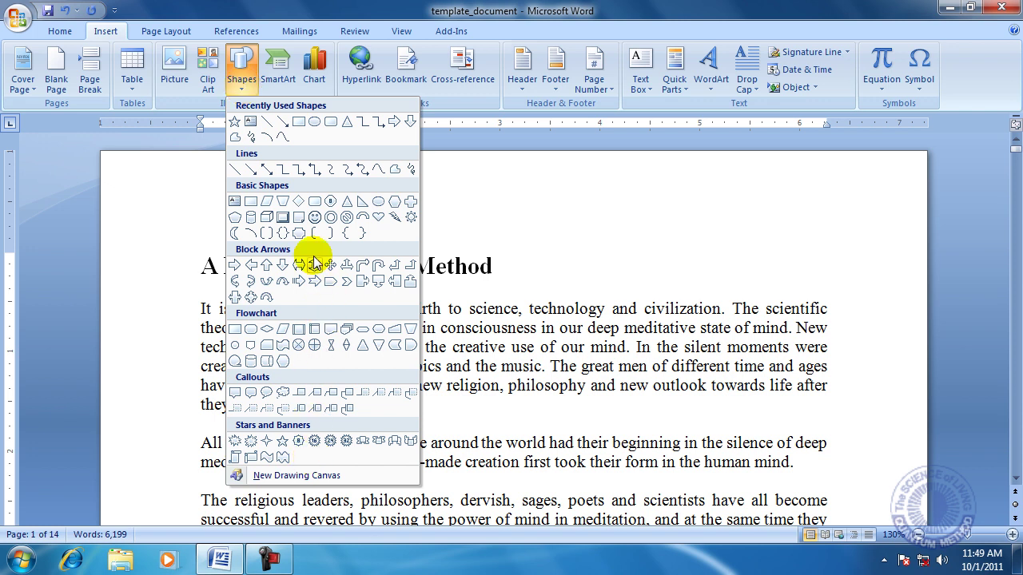
# Draw a five-point star about 1.43" high and 1.68" wide over the body text, then move it down onto the third paragraph
pyautogui.click(236, 123)
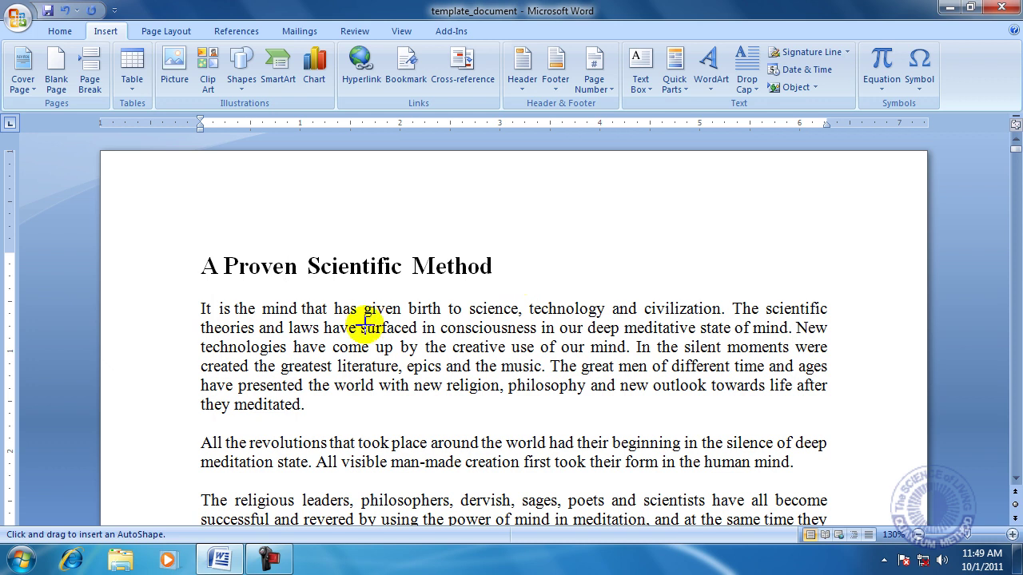
pyautogui.moveTo(465, 414); pyautogui.dragTo(532, 469)
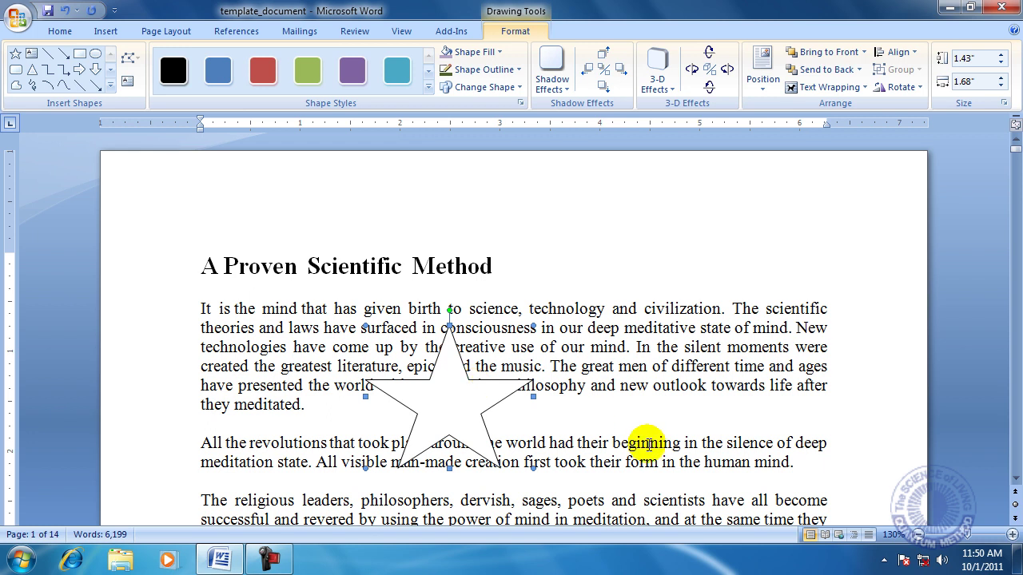
pyautogui.click(918, 536)
pyautogui.click(918, 535)
pyautogui.click(918, 536)
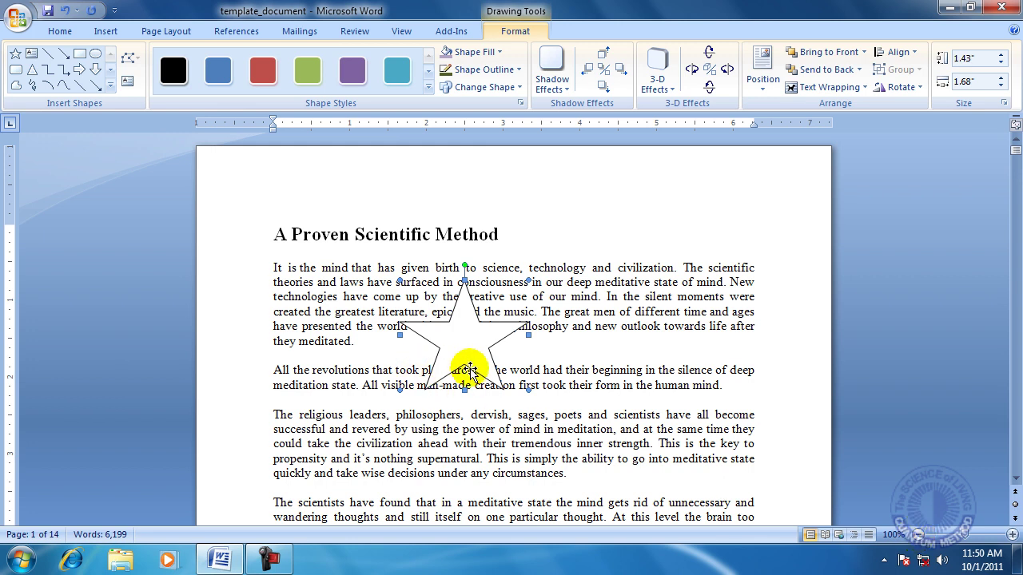
pyautogui.moveTo(468, 382); pyautogui.dragTo(526, 478)
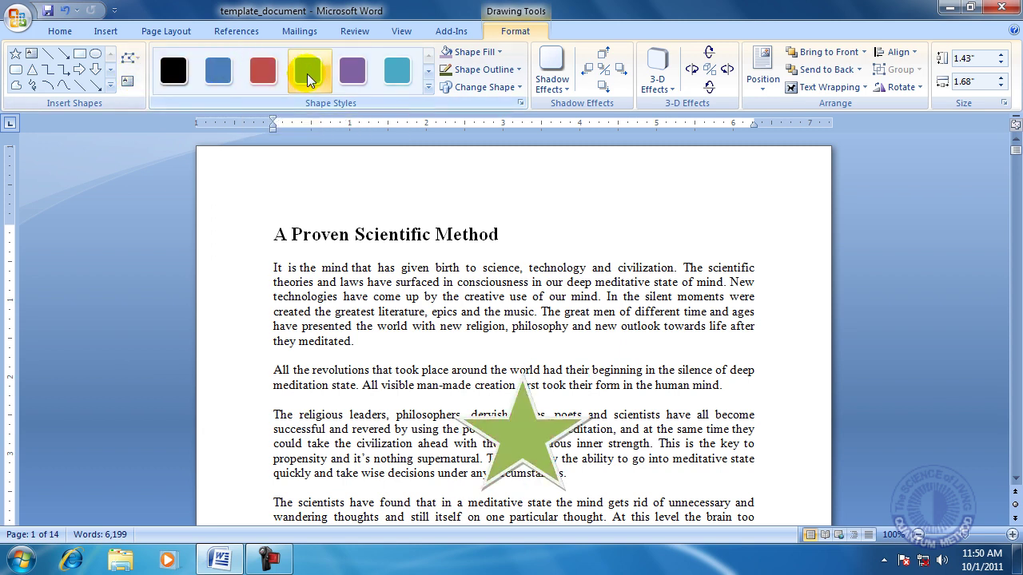
# Apply the solid teal shape style to the star and change its fill to light purple
pyautogui.click(429, 90)
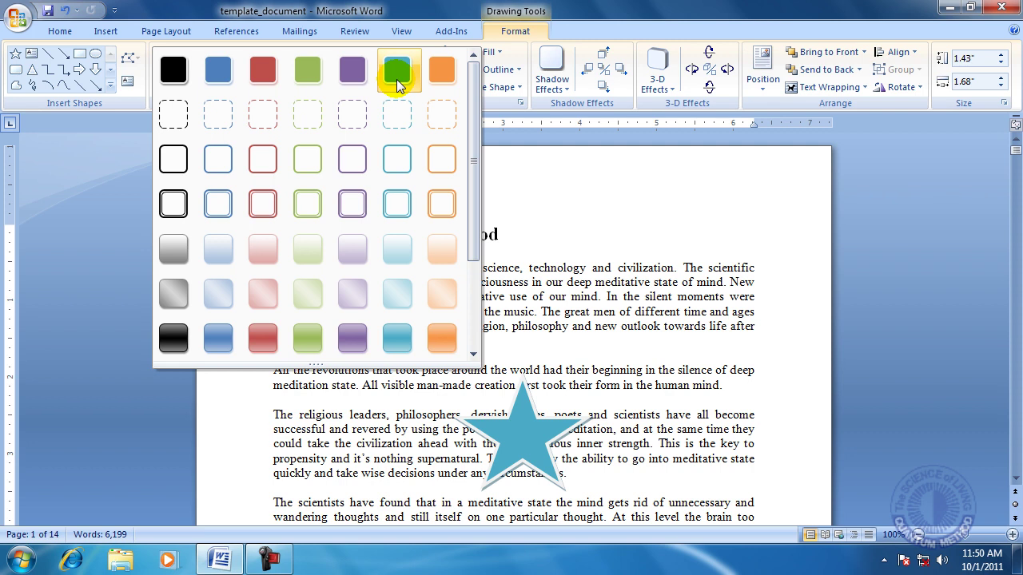
pyautogui.click(397, 80)
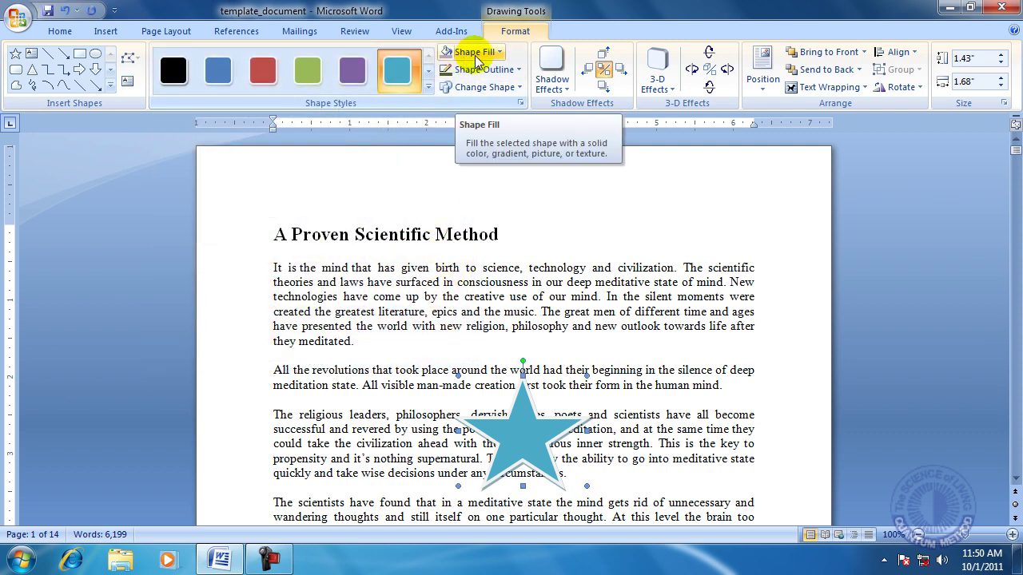
pyautogui.click(501, 53)
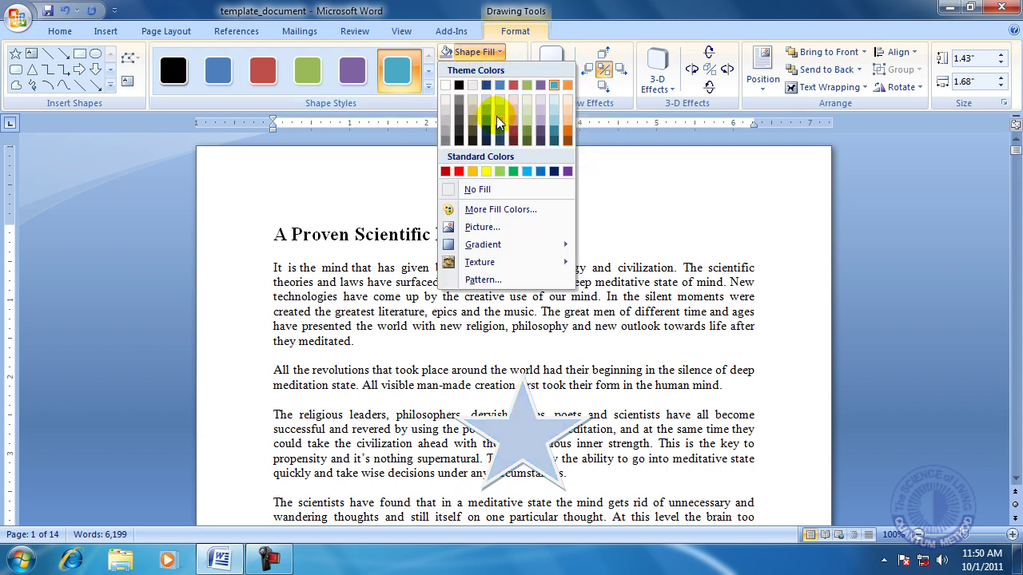
pyautogui.click(540, 113)
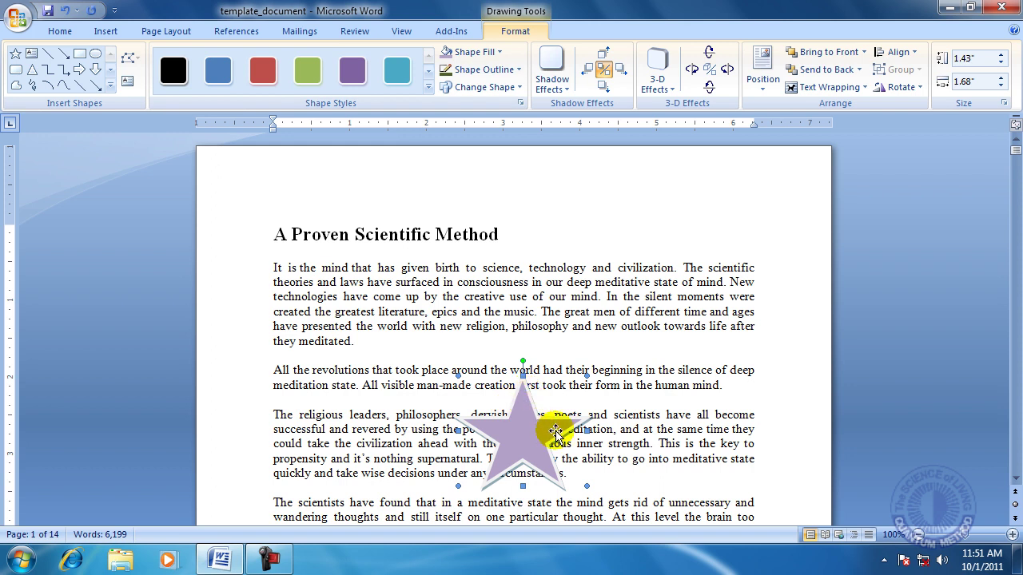
# Color the star's outline dark teal and change the shape to a diamond
pyautogui.click(516, 70)
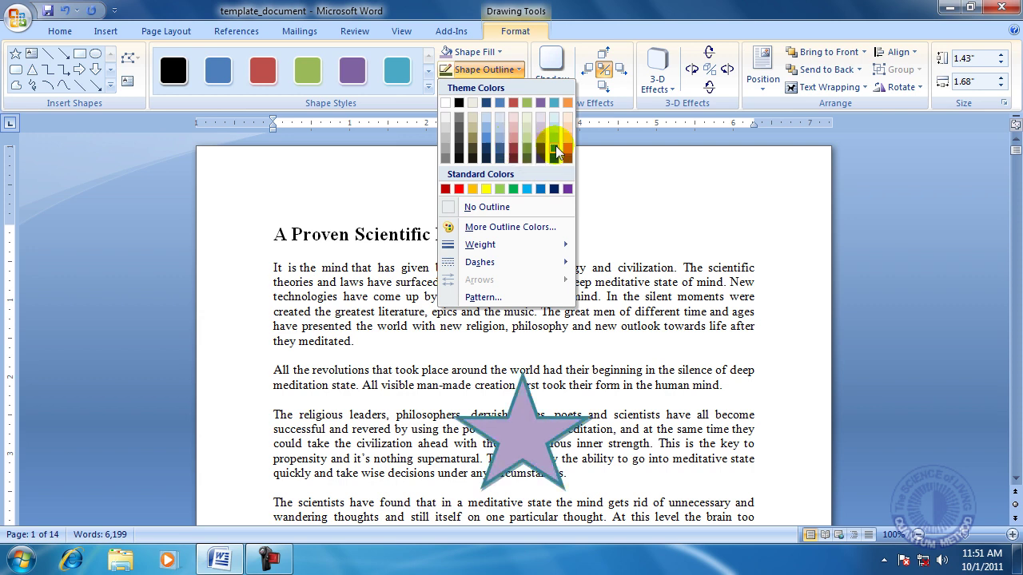
pyautogui.click(554, 148)
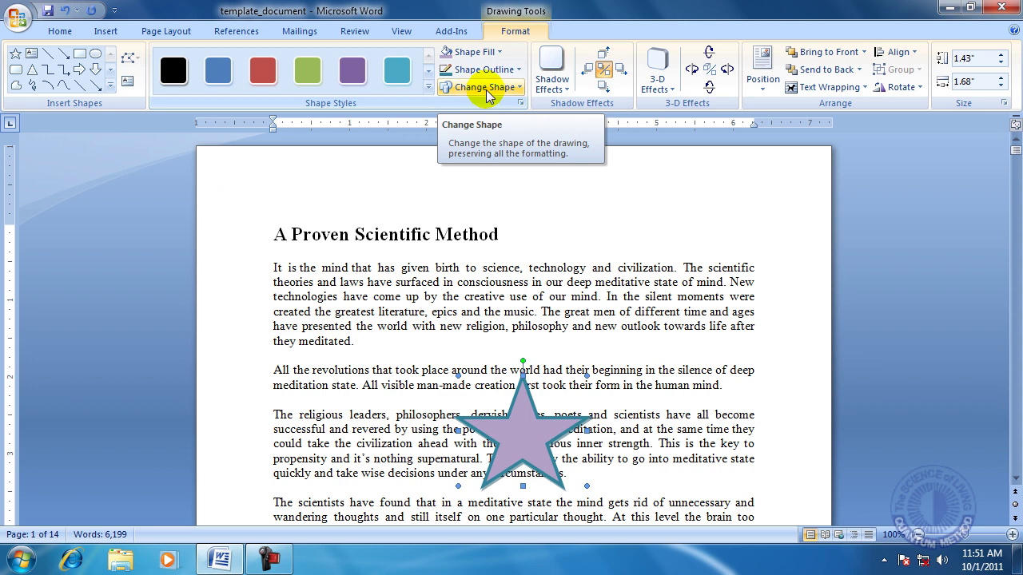
pyautogui.click(491, 90)
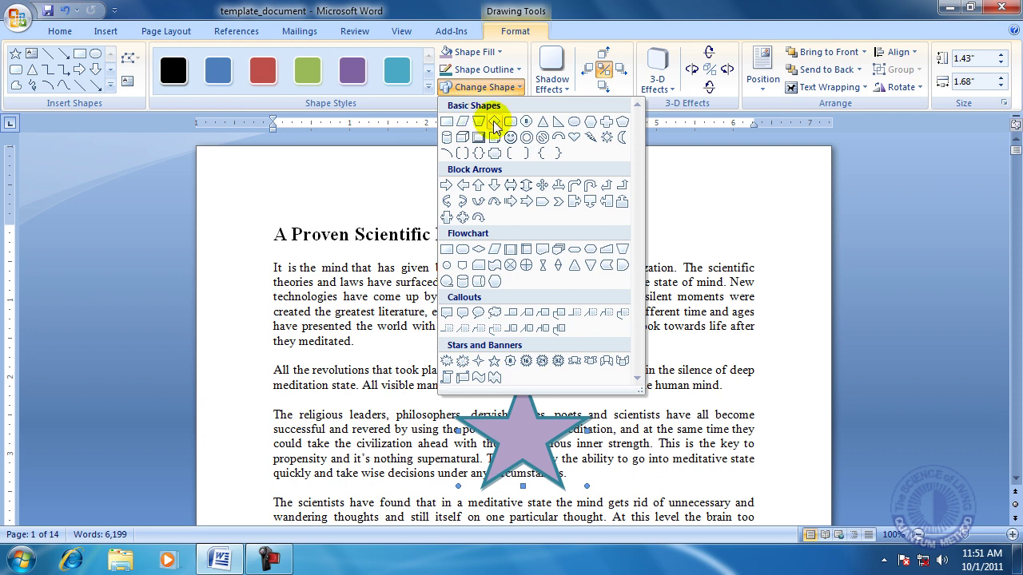
pyautogui.click(494, 122)
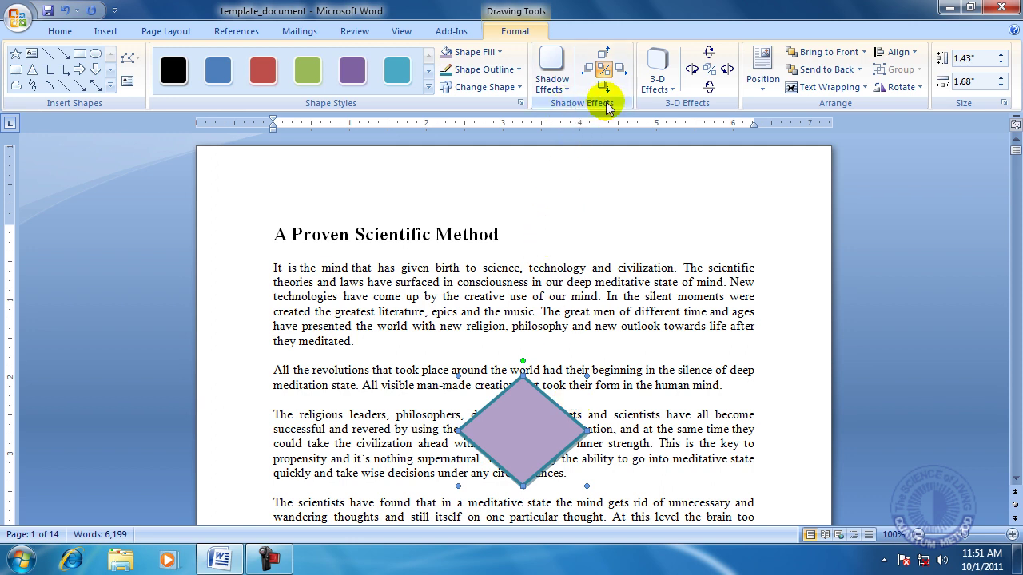
# Add a drop shadow falling to the upper left of the diamond and move the diamond horizontally leftward across the paragraph
pyautogui.click(566, 92)
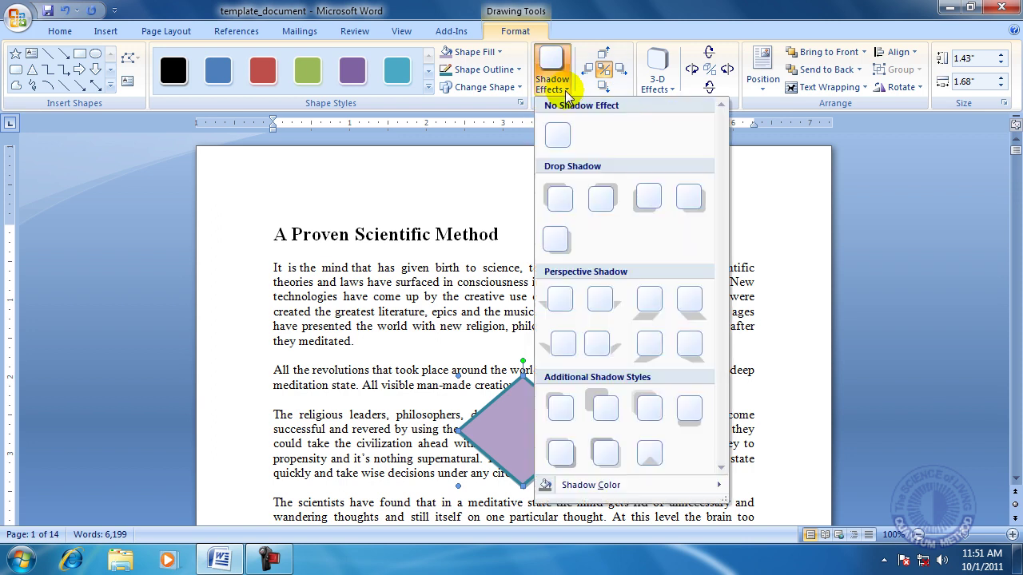
pyautogui.click(551, 199)
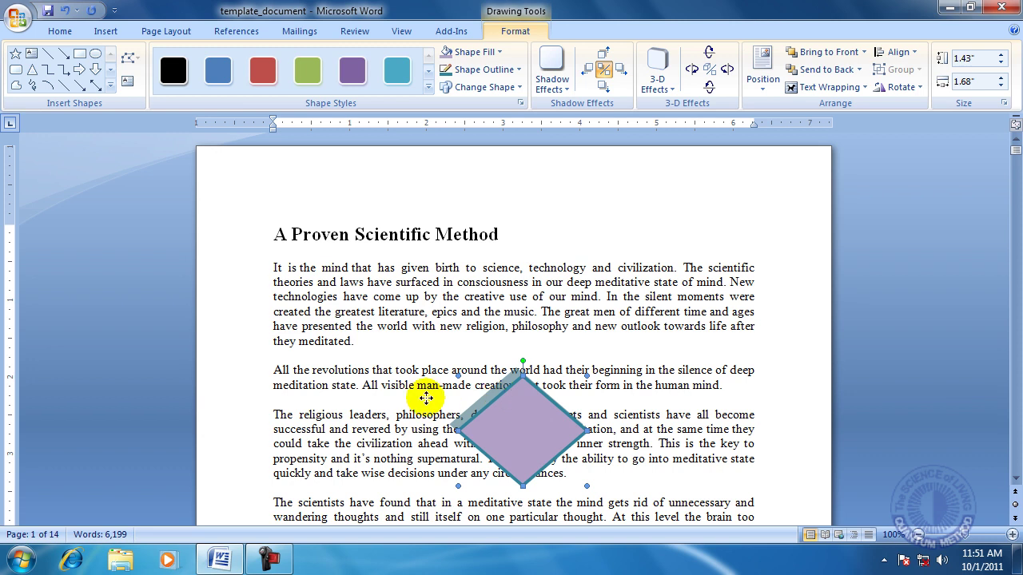
pyautogui.moveTo(444, 397); pyautogui.dragTo(366, 398)
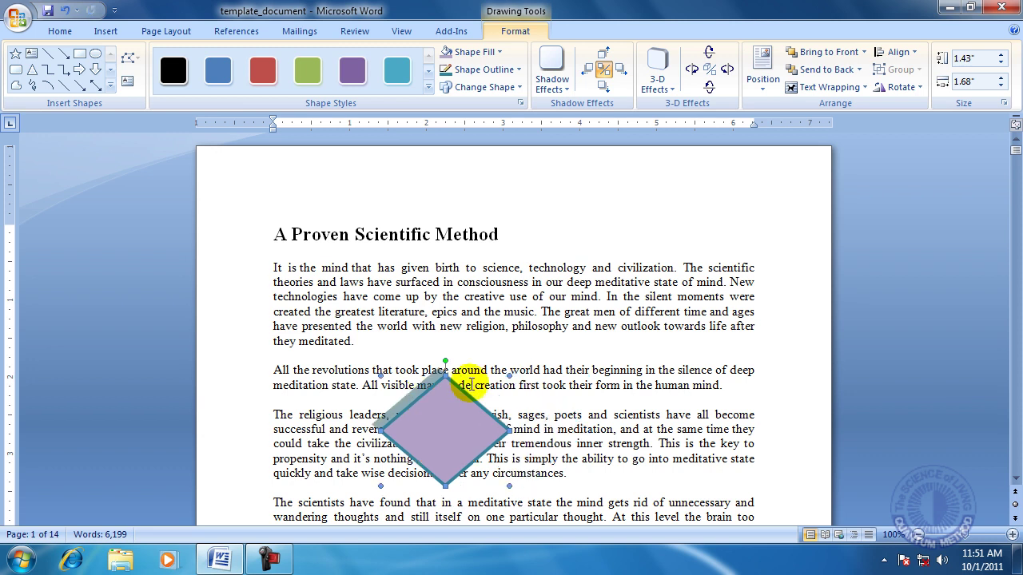
# Apply the first Rotate in Perspective 3-D effect to the diamond and set its height to 1.7"
pyautogui.click(672, 94)
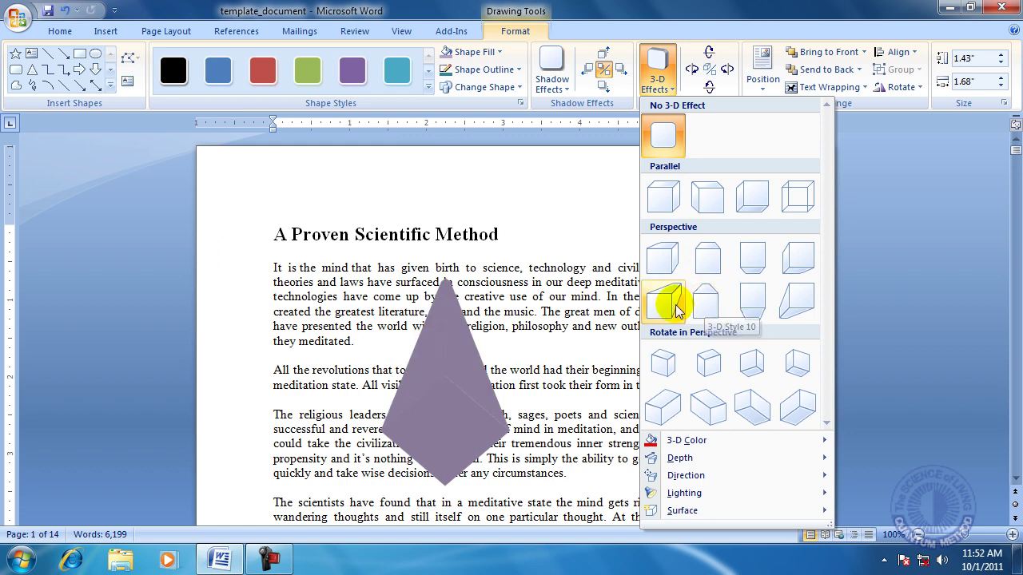
pyautogui.click(664, 365)
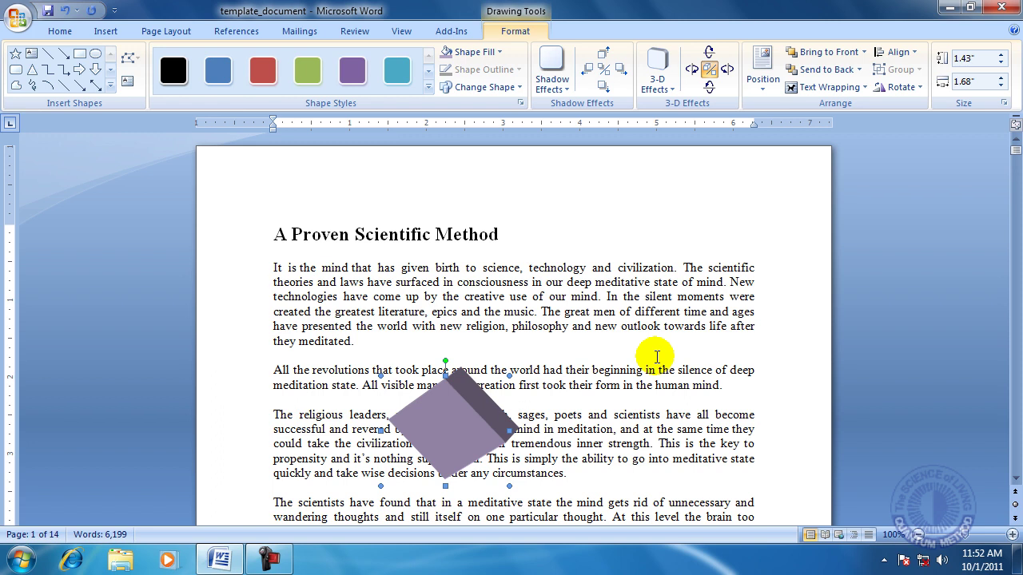
pyautogui.click(1002, 58)
pyautogui.click(1001, 67)
pyautogui.click(1001, 67)
pyautogui.click(1001, 67)
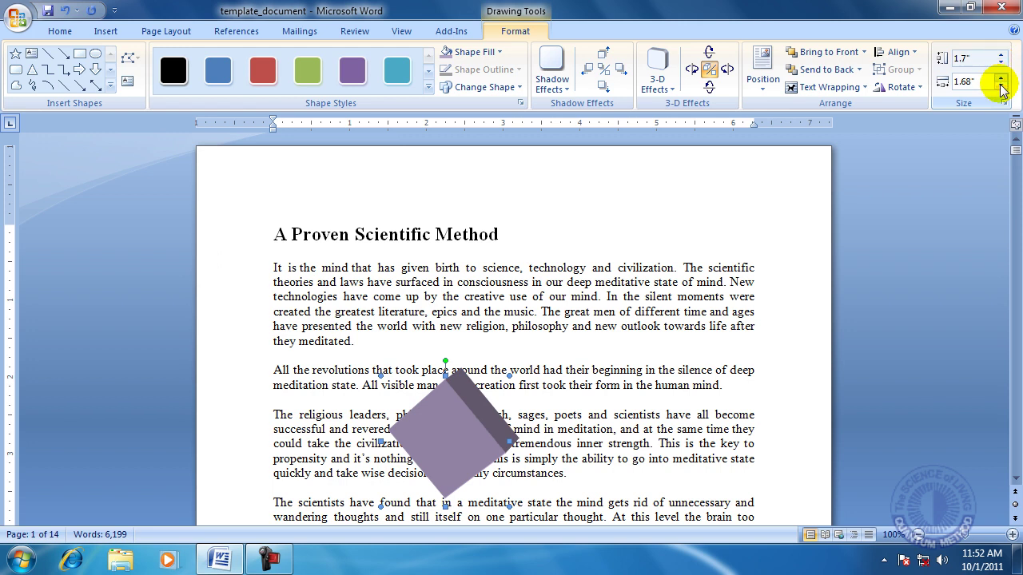
# Set the diamond's width to 1.8" and position it at the middle left of the page with text wrapping
pyautogui.click(1000, 78)
pyautogui.click(1001, 78)
pyautogui.click(1001, 77)
pyautogui.click(1001, 77)
pyautogui.click(1001, 78)
pyautogui.click(1000, 78)
pyautogui.click(1001, 78)
pyautogui.click(1001, 87)
pyautogui.click(1001, 86)
pyautogui.click(1000, 86)
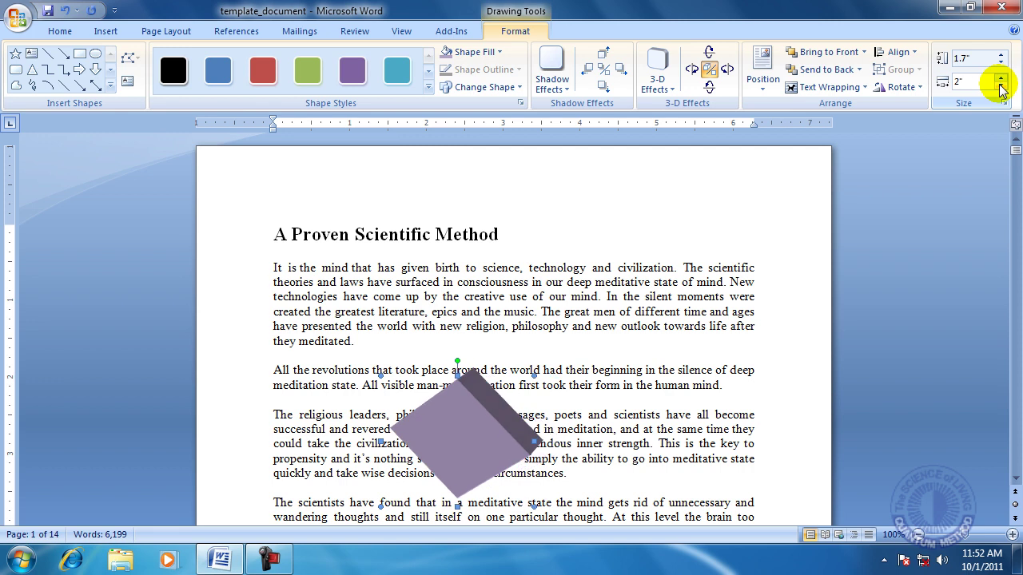
pyautogui.click(1000, 87)
pyautogui.click(1000, 86)
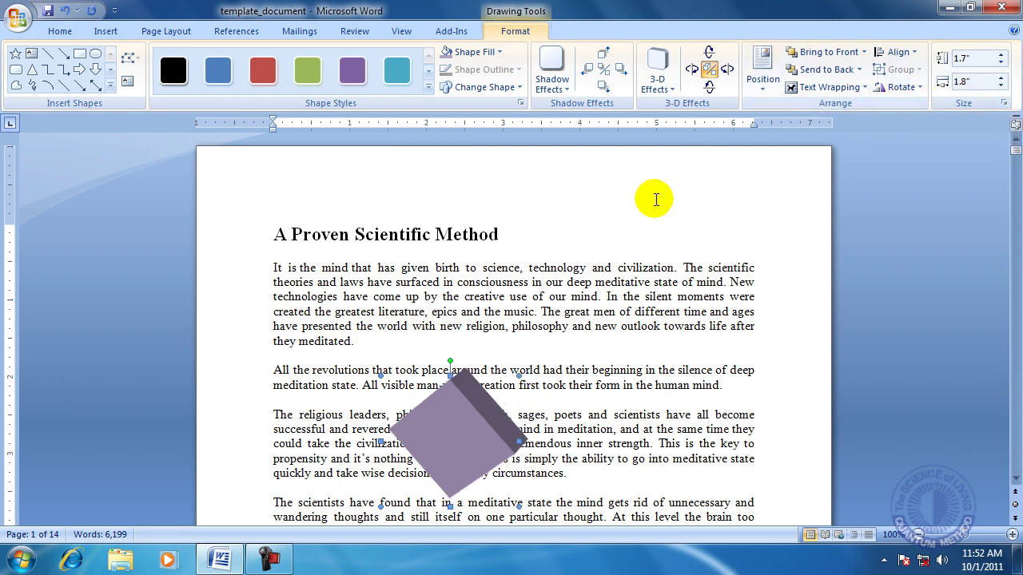
pyautogui.click(764, 78)
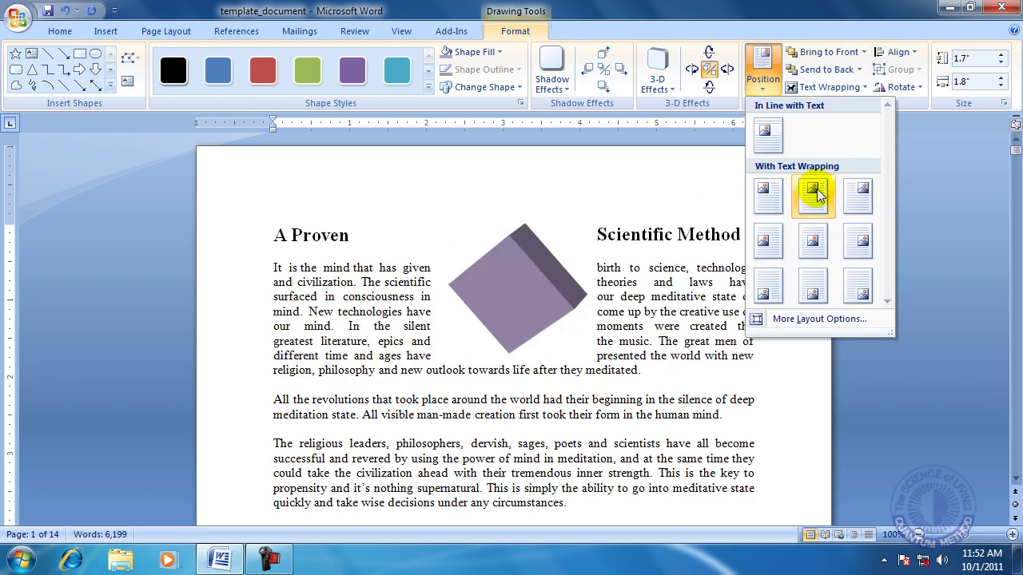
pyautogui.click(766, 243)
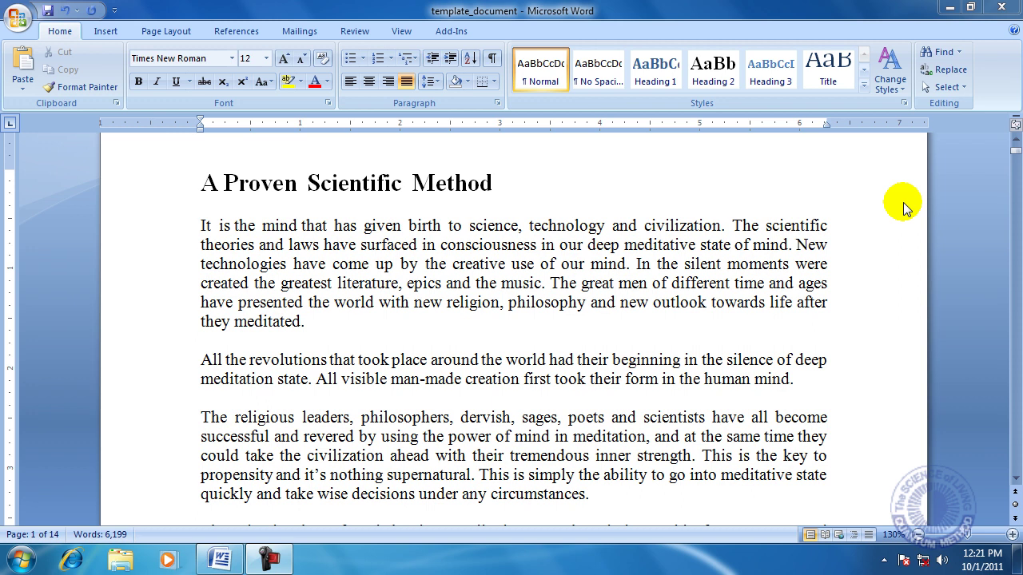
# Start inserting a SmartArt graphic into the first paragraph by opening the graphic selection
pyautogui.click(105, 36)
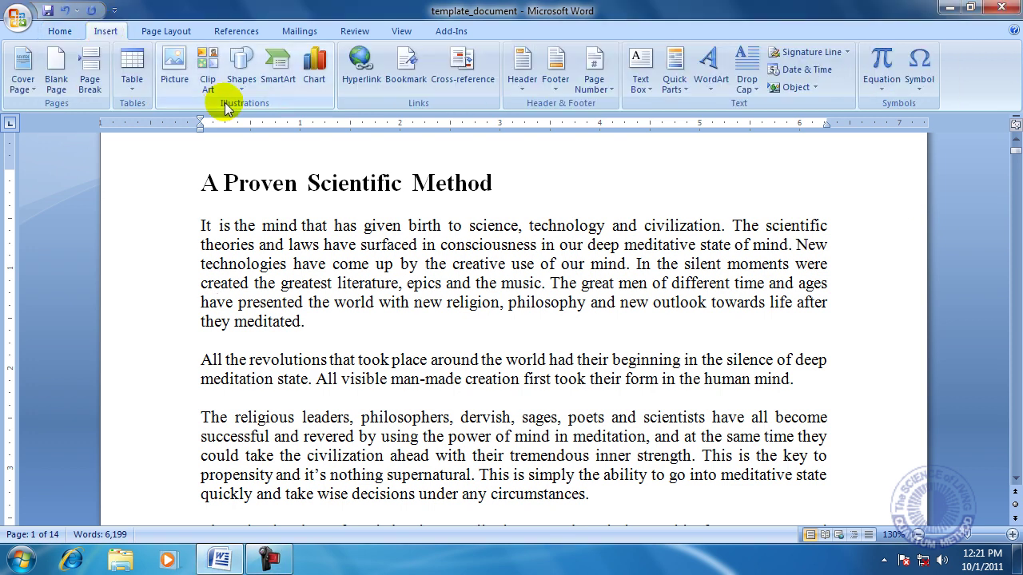
pyautogui.click(277, 80)
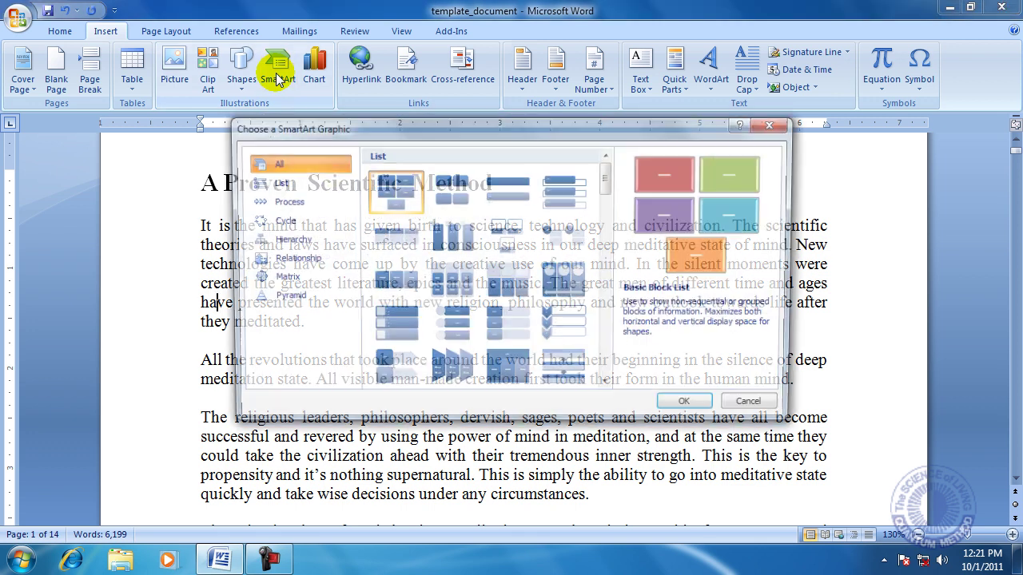